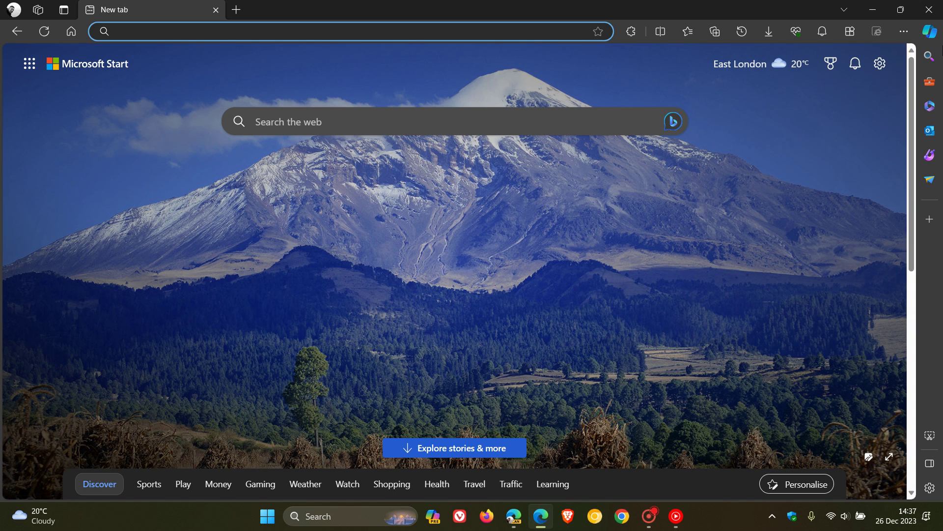
Step: Open and close the Copilot pane twice, auto-hiding the sidebar in between
{"action": "left_click", "coordinate": [929, 32]}
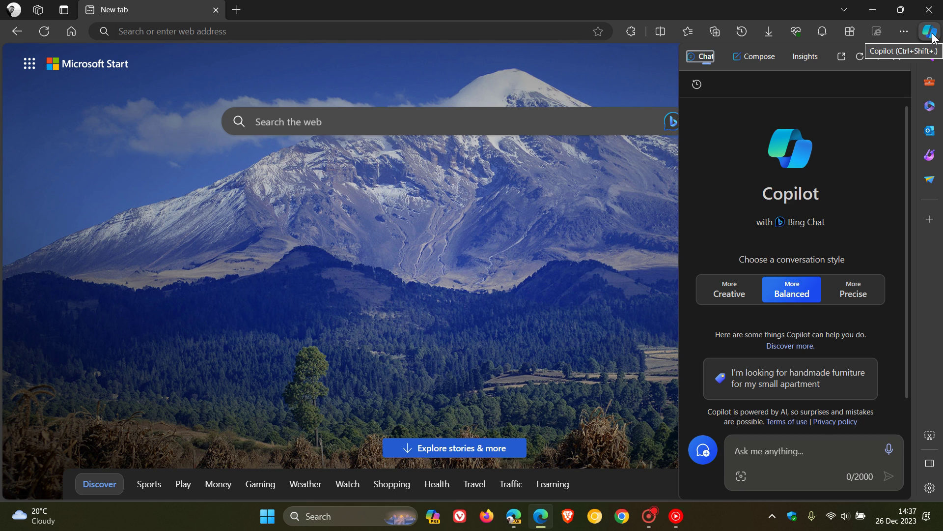
{"action": "key", "text": "ctrl+shift+period"}
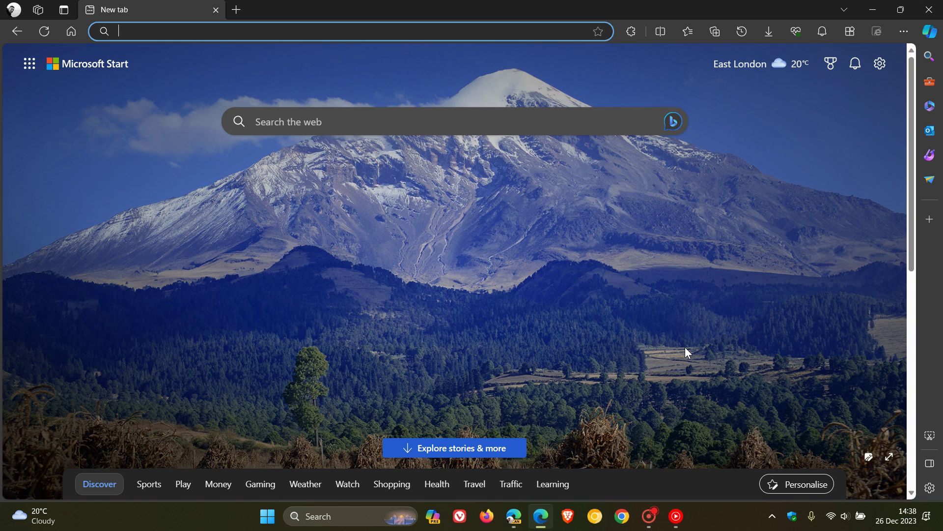
{"action": "left_click", "coordinate": [931, 464]}
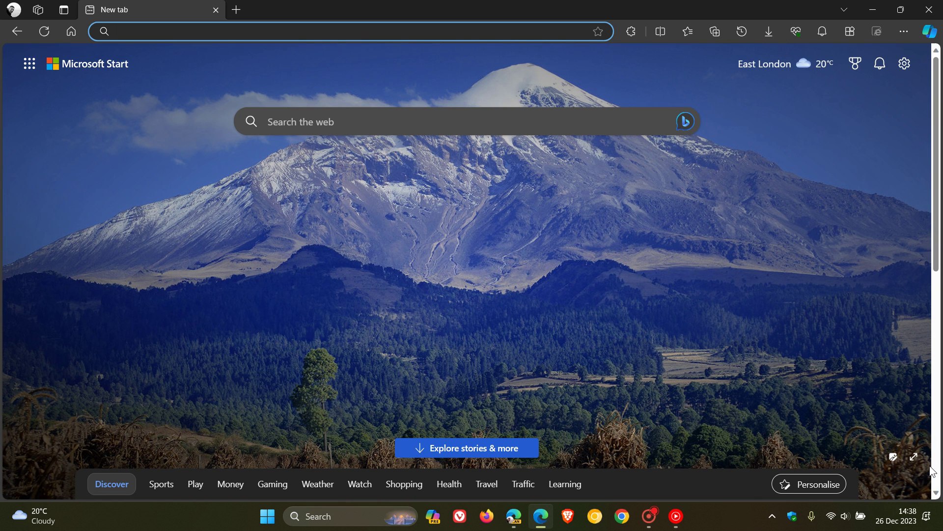
{"action": "left_click", "coordinate": [930, 31]}
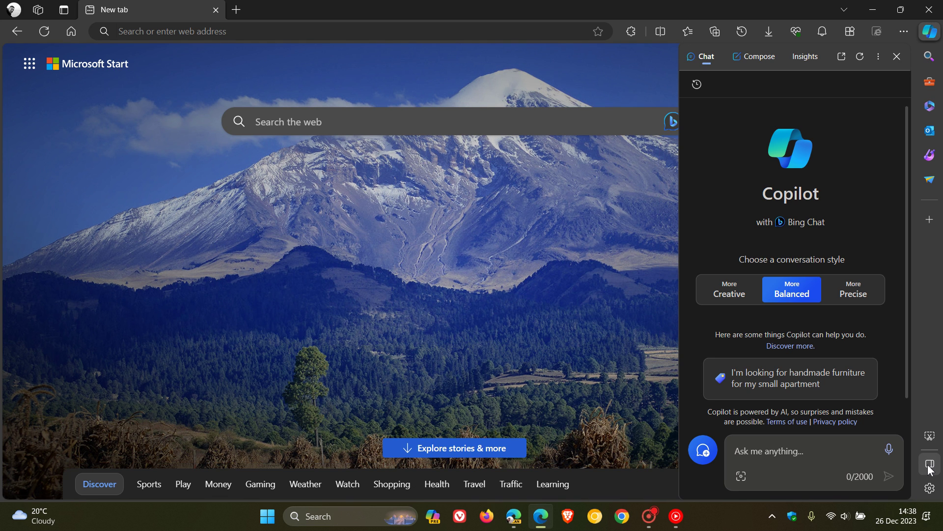
{"action": "left_click", "coordinate": [896, 57]}
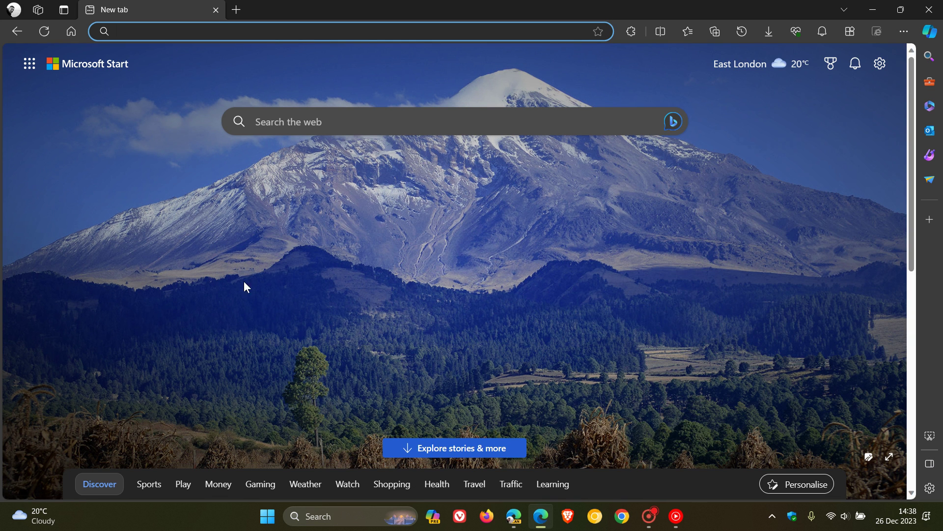
Step: Go from the profile flyout to Settings > Sidebar > Copilot app settings
{"action": "left_click", "coordinate": [14, 10]}
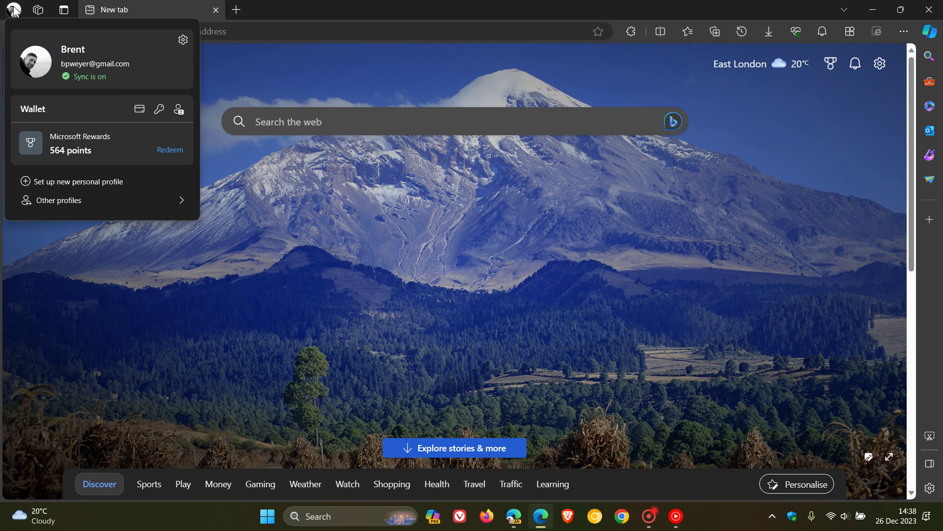
{"action": "left_click", "coordinate": [184, 41]}
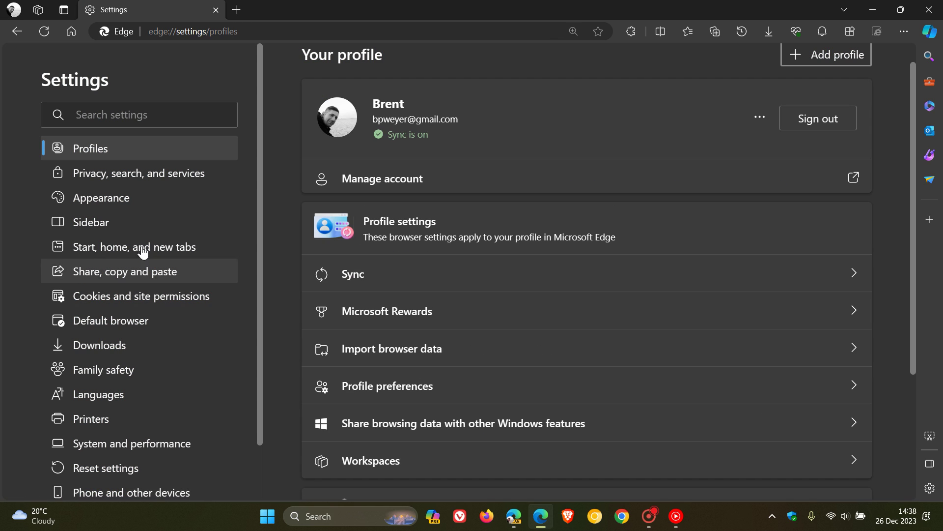
{"action": "left_click", "coordinate": [109, 226]}
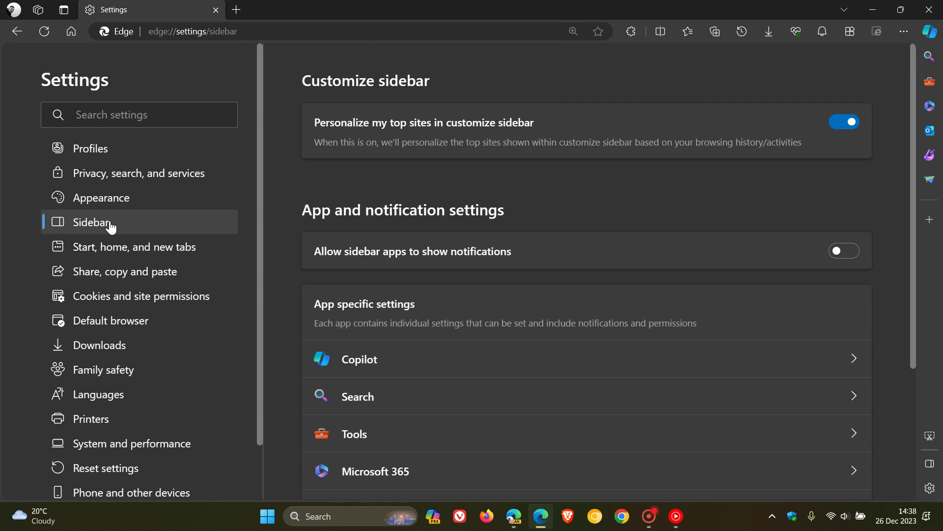
{"action": "left_click", "coordinate": [571, 369]}
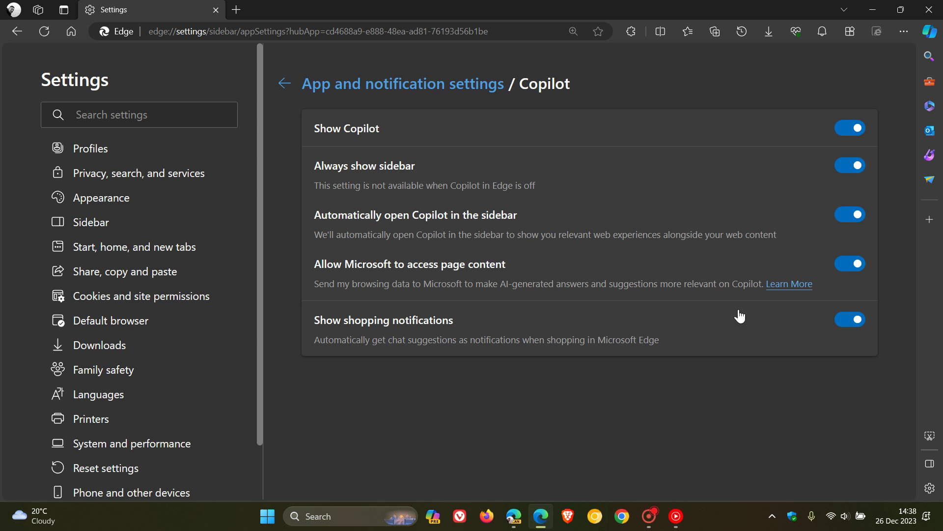
Step: Turn off Show Copilot, restart Edge, and highlight the setting-unavailable note
{"action": "left_click", "coordinate": [844, 132]}
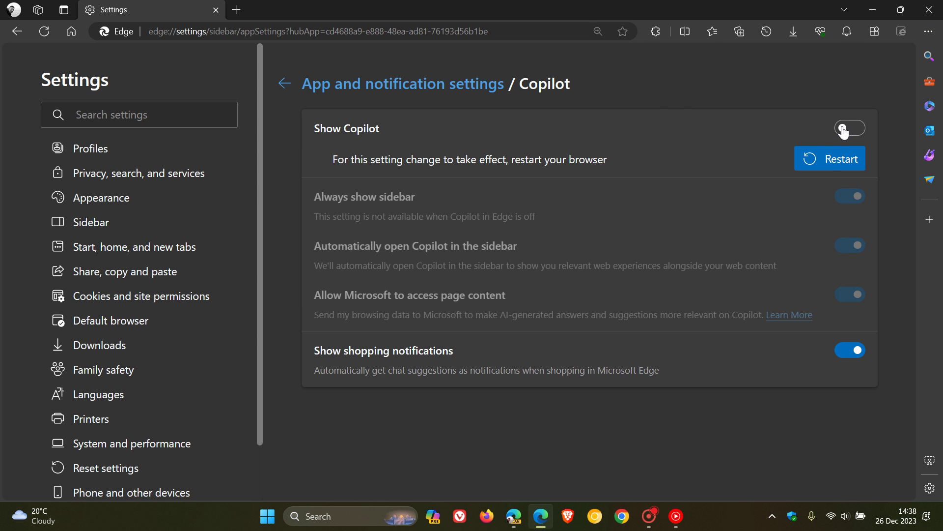
{"action": "left_click", "coordinate": [842, 158]}
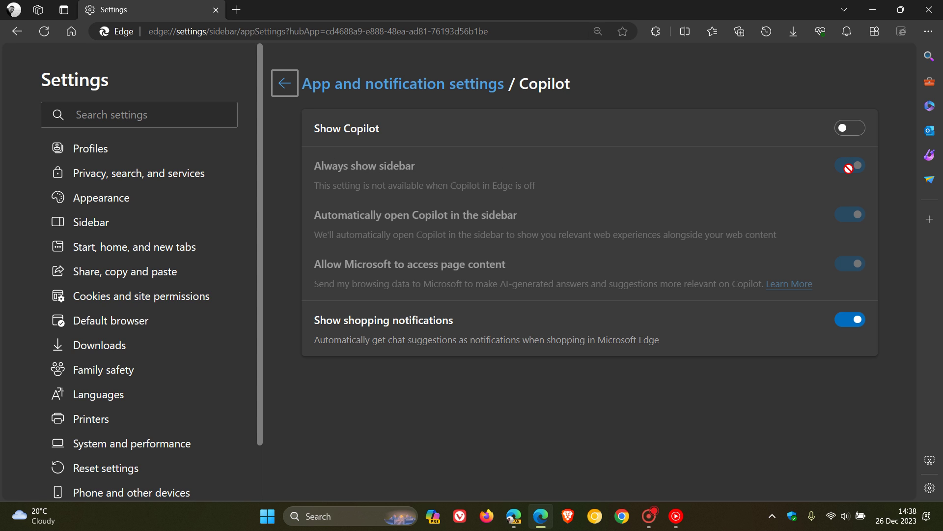
{"action": "left_click_drag", "start_coordinate": [315, 185], "coordinate": [539, 193]}
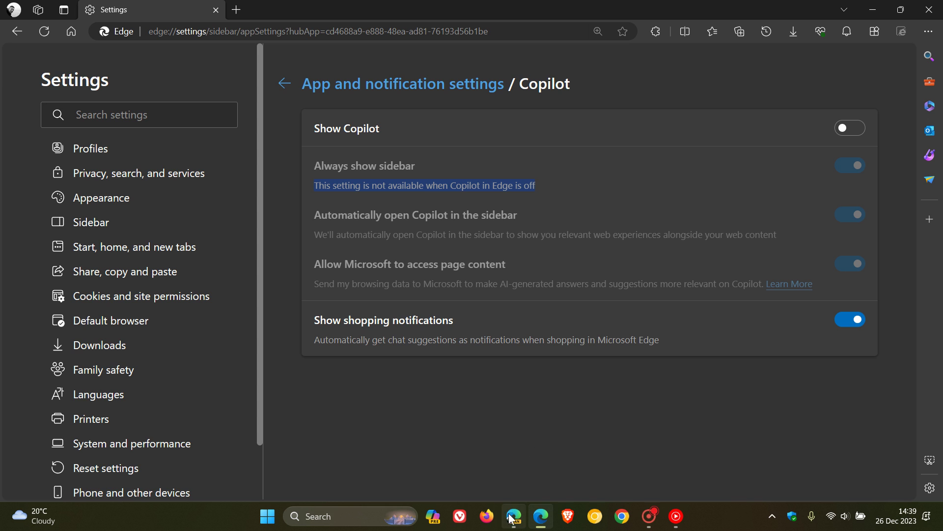
Step: In Edge Canary, turn off Show Copilot under Settings > Sidebar > Copilot
{"action": "left_click", "coordinate": [514, 516]}
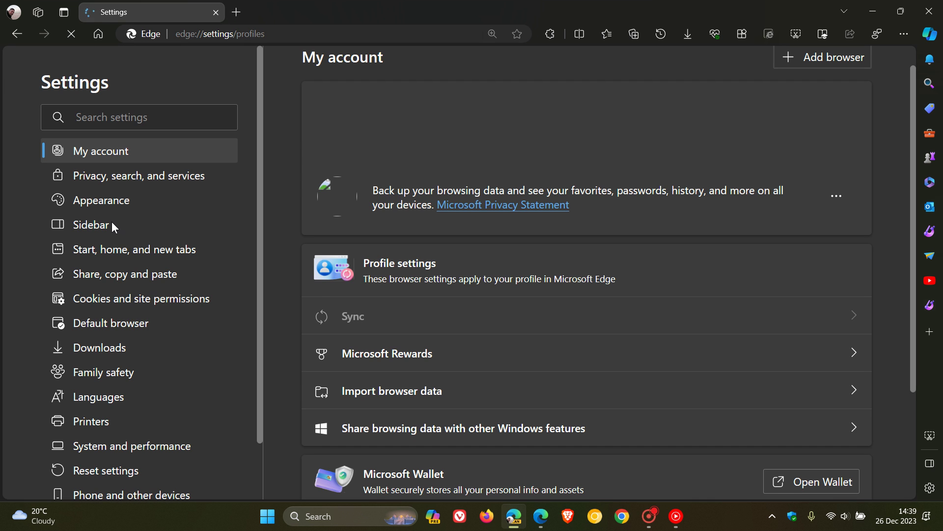
{"action": "left_click", "coordinate": [100, 231]}
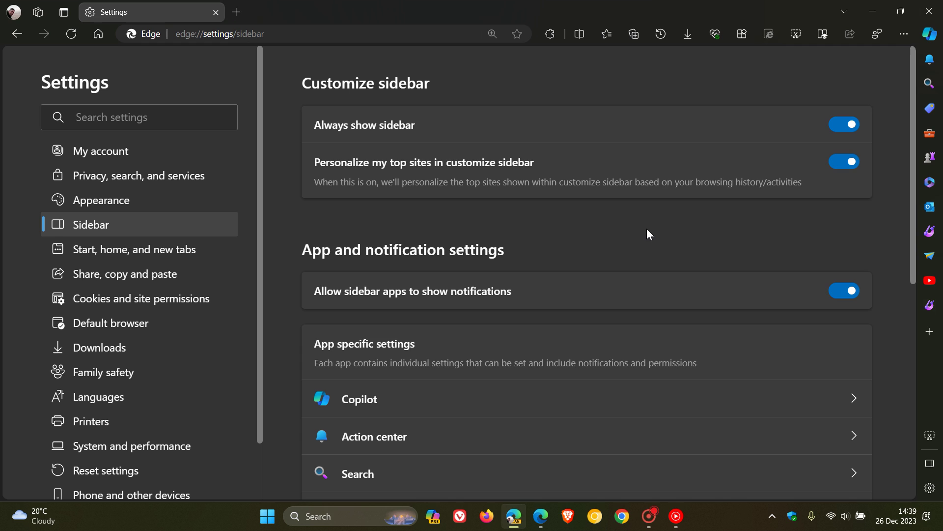
{"action": "scroll", "coordinate": [647, 230], "scroll_direction": "down", "scroll_amount": 1}
{"action": "left_click", "coordinate": [553, 340]}
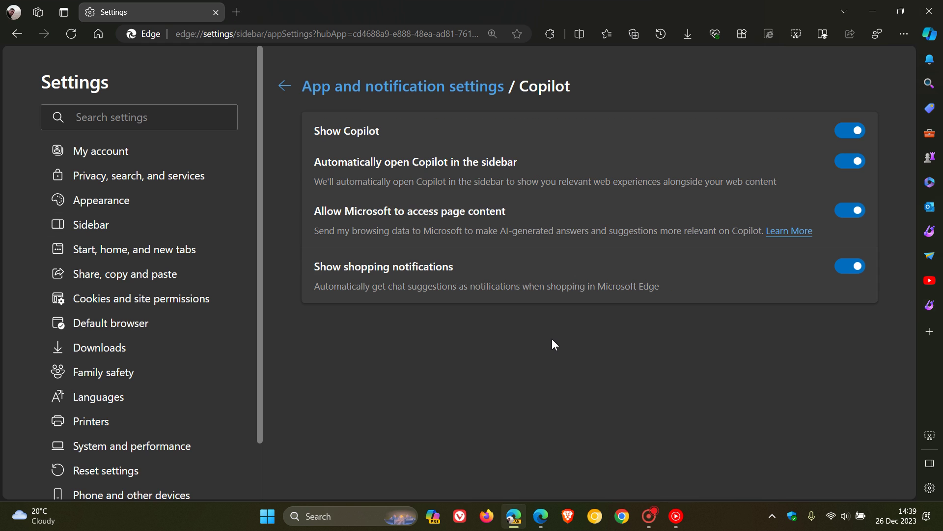
{"action": "left_click", "coordinate": [847, 133]}
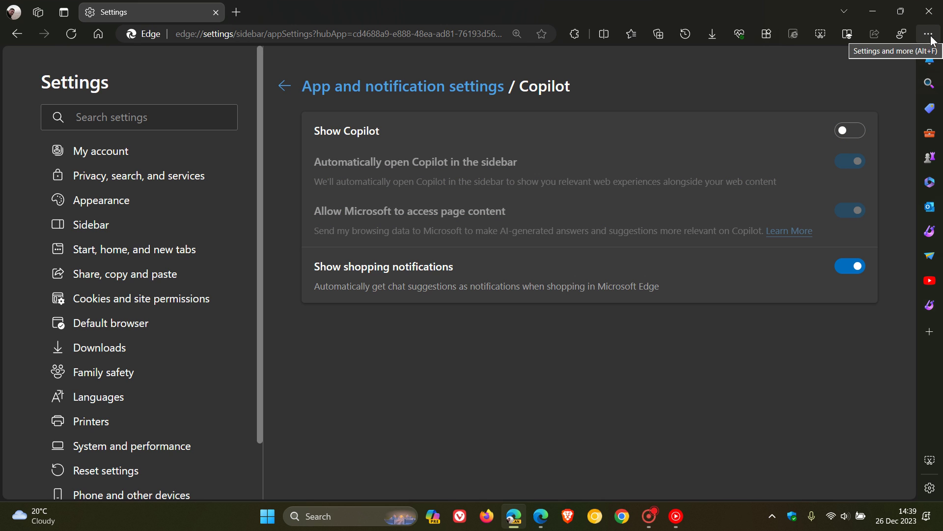
Step: Back on Sidebar settings, switch Always show sidebar off and then on again
{"action": "left_click", "coordinate": [419, 89]}
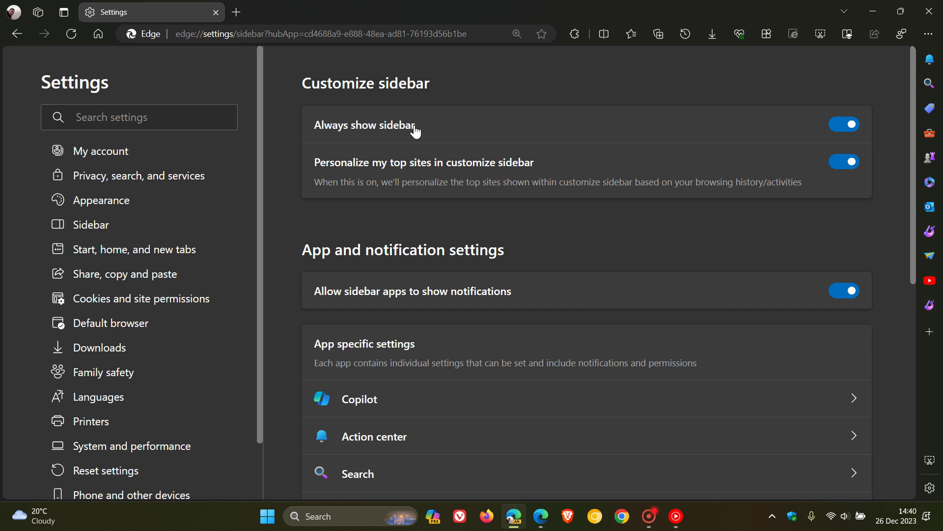
{"action": "left_click", "coordinate": [839, 128]}
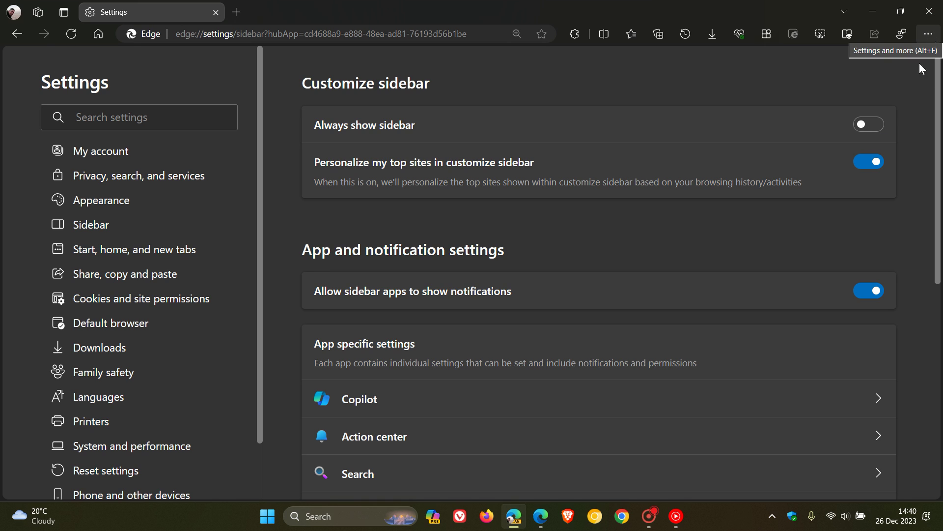
{"action": "left_click", "coordinate": [875, 126]}
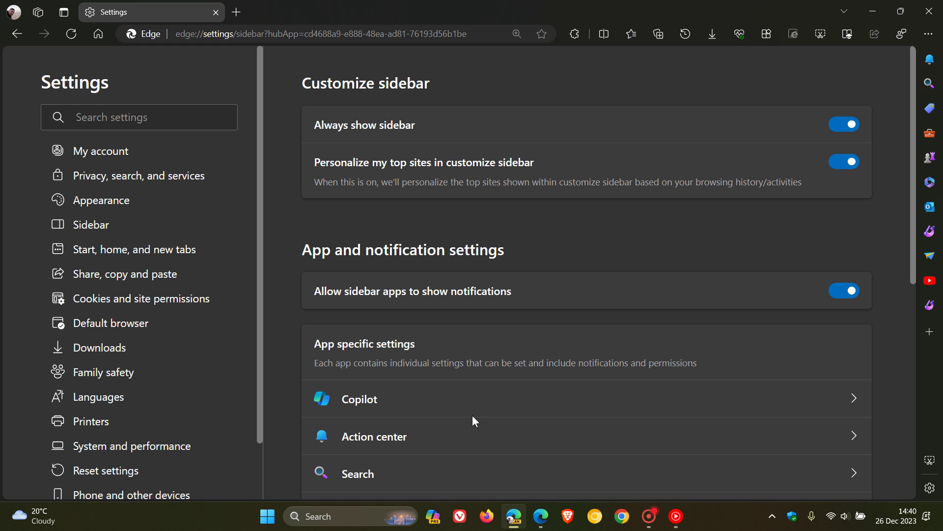
Step: Re-enable Show Copilot, then open and close the Copilot pane twice, auto-hiding the sidebar
{"action": "left_click", "coordinate": [474, 398]}
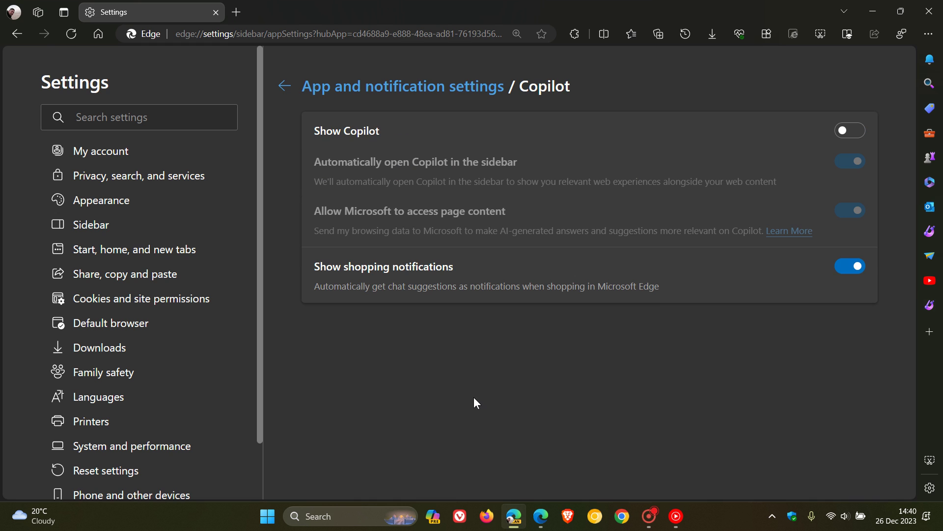
{"action": "left_click", "coordinate": [849, 137]}
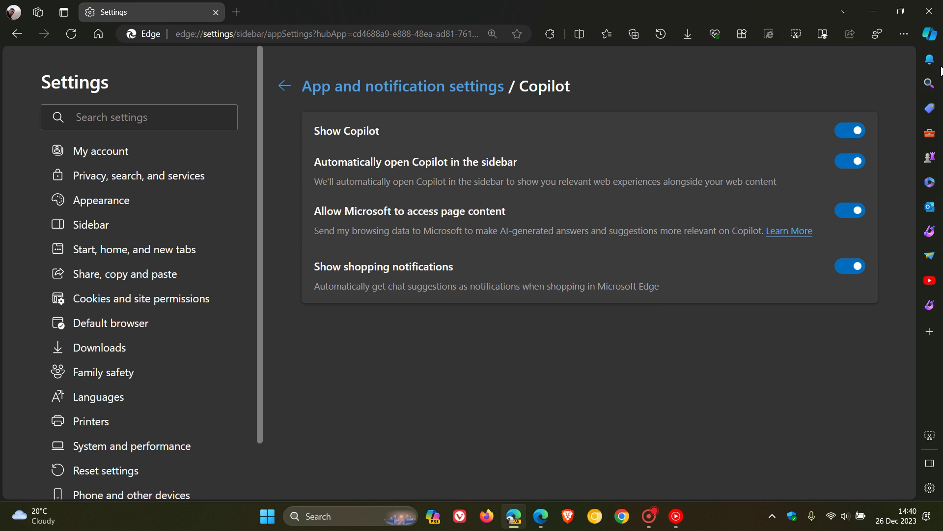
{"action": "left_click", "coordinate": [930, 33]}
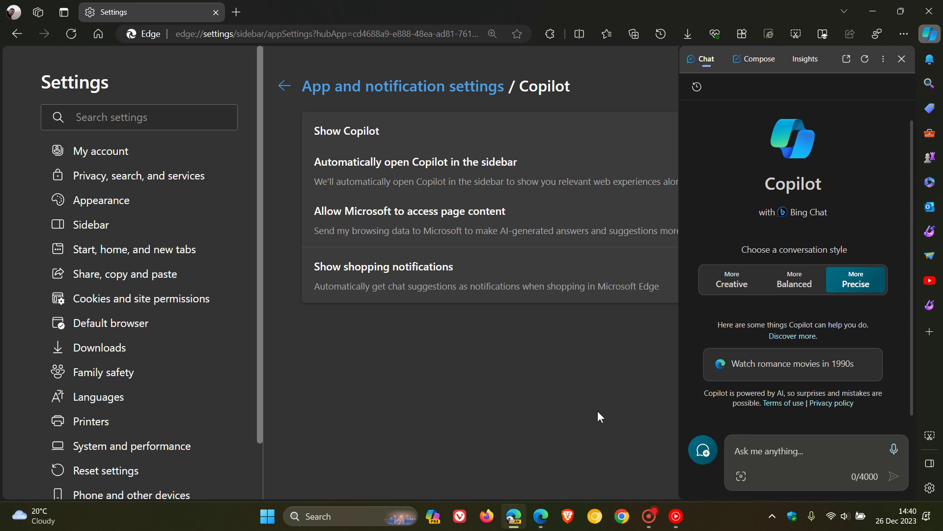
{"action": "left_click", "coordinate": [597, 411]}
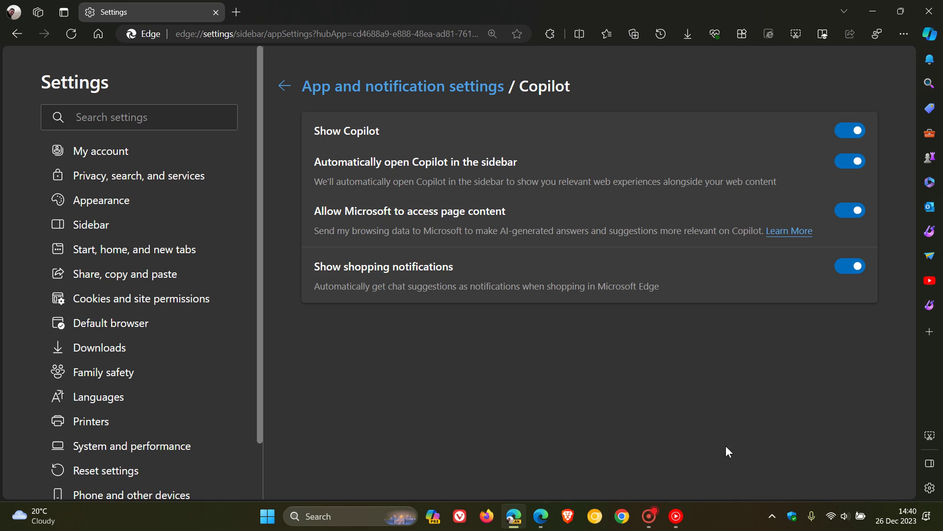
{"action": "left_click", "coordinate": [931, 465]}
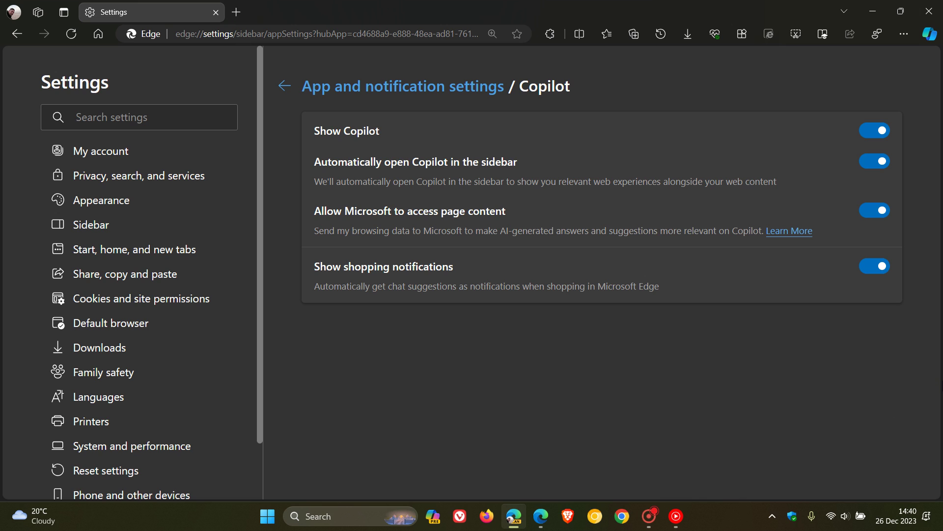
{"action": "left_click", "coordinate": [933, 37]}
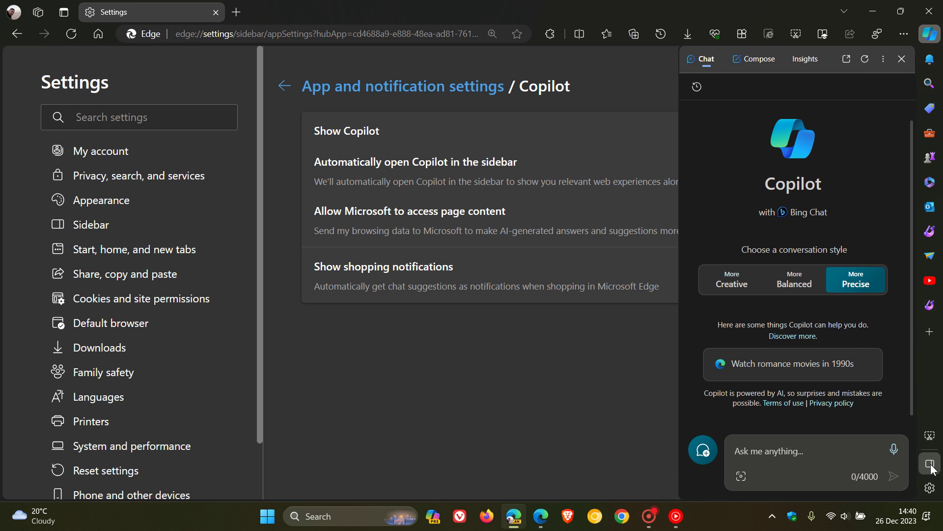
{"action": "left_click", "coordinate": [900, 61]}
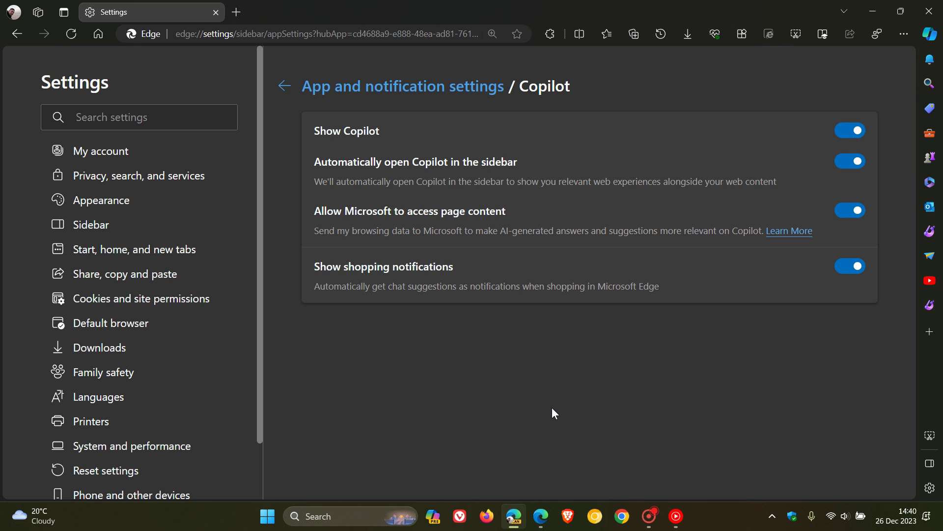
Step: Open Canary's new tab page, then switch to stable Edge and open its new tab page
{"action": "left_click", "coordinate": [99, 34]}
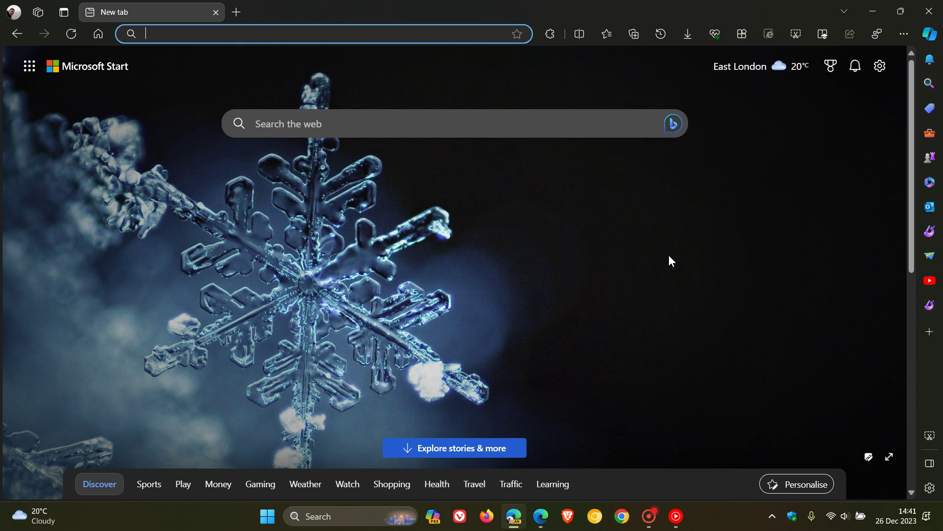
{"action": "left_click", "coordinate": [542, 516]}
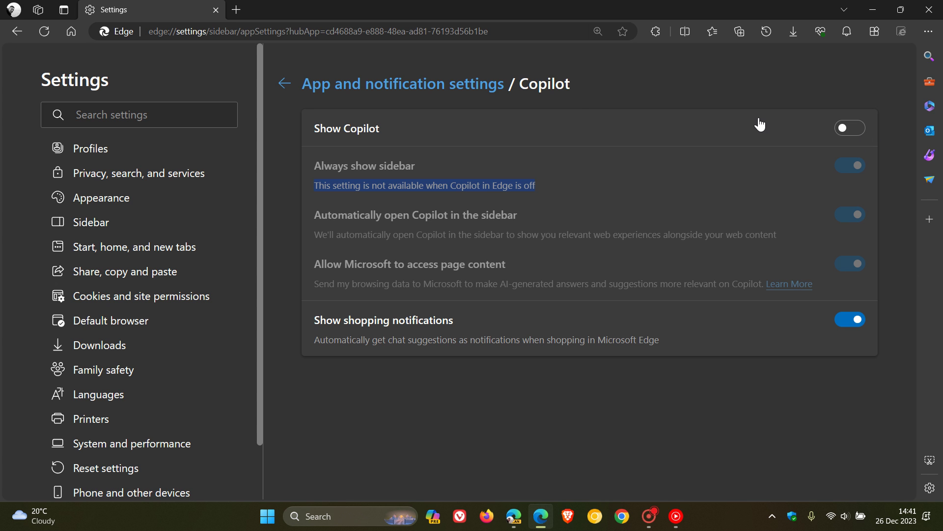
{"action": "left_click", "coordinate": [71, 31]}
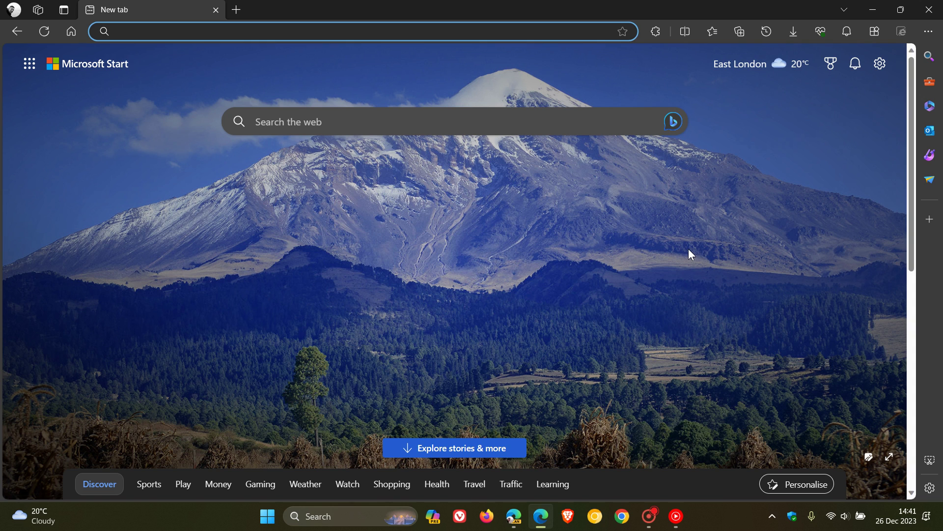